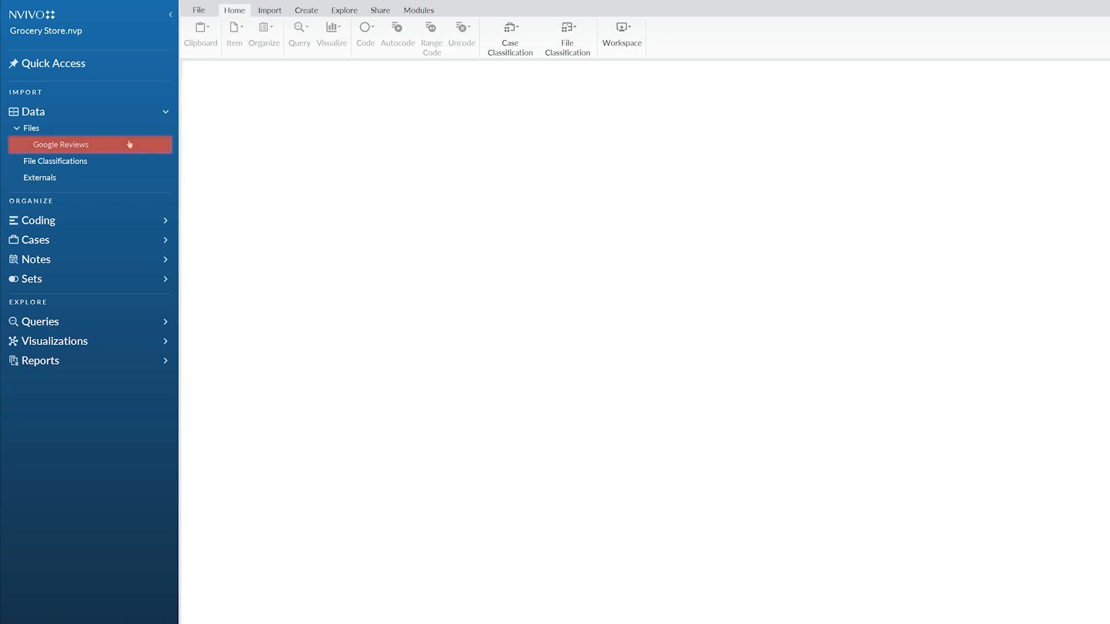
- Create cases in the Cases folder from all five Google Reviews files with no classification assigned, and open the Cases list
left_click(129, 144)
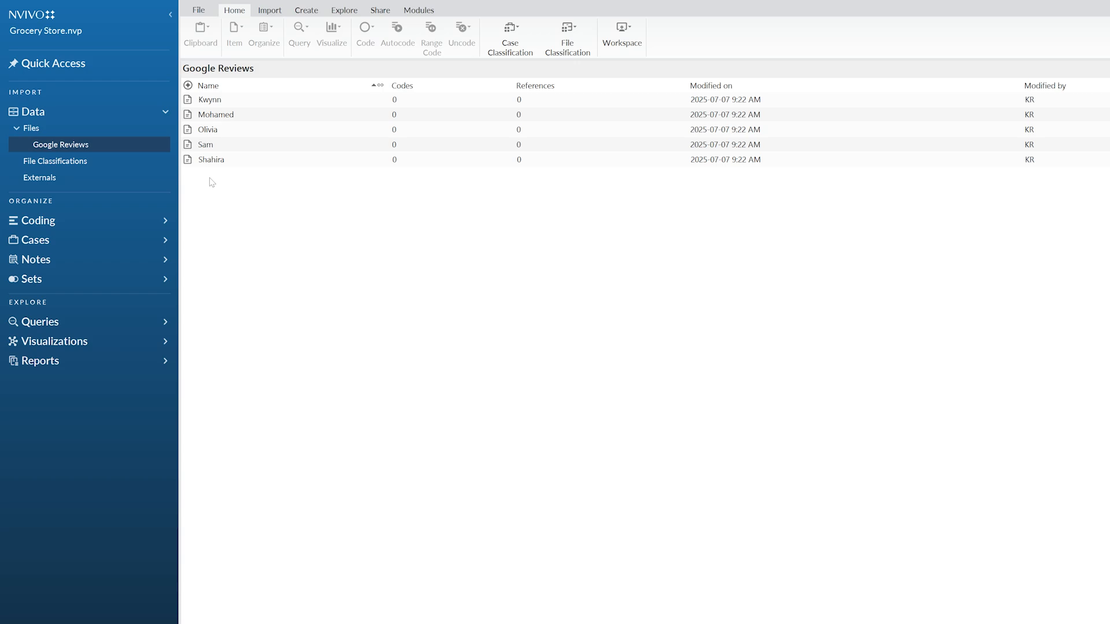
left_click(276, 104)
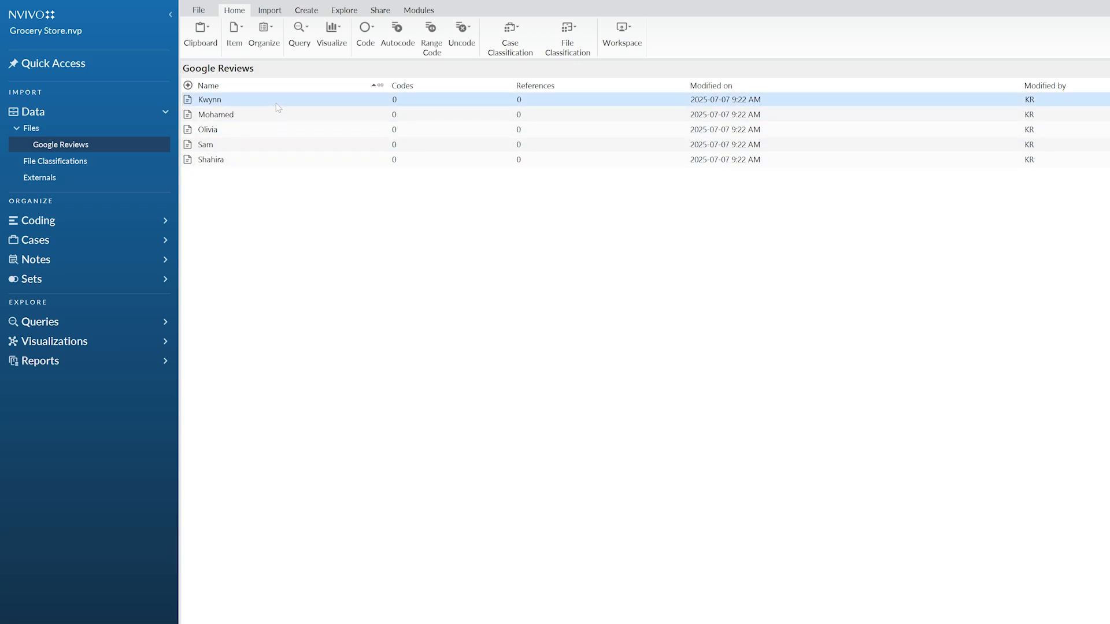
left_click(299, 163, "shift")
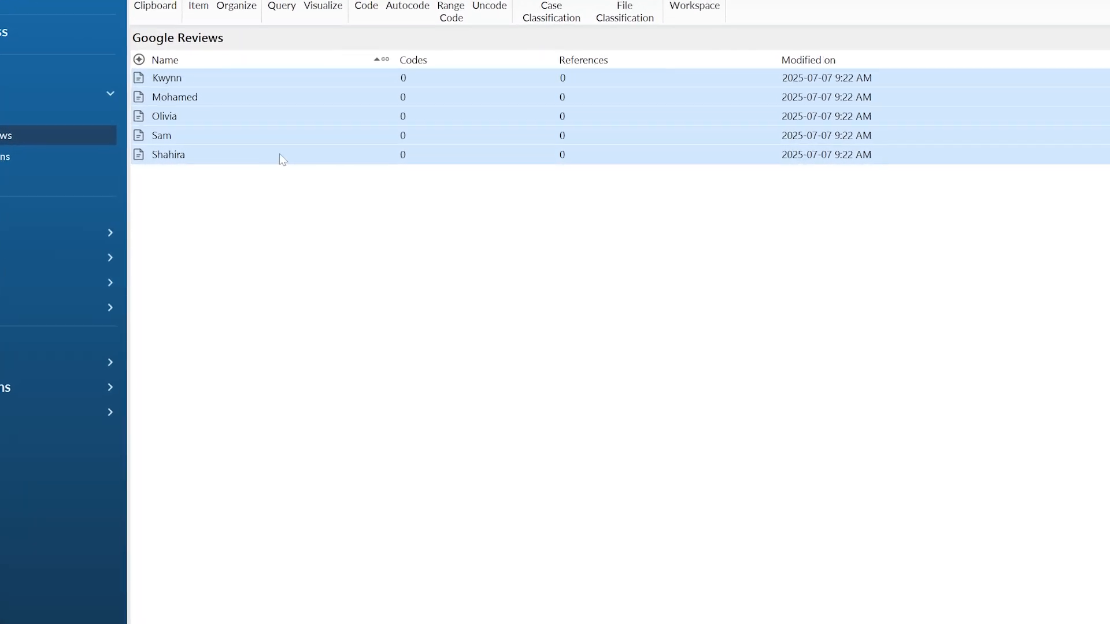
right_click(270, 152)
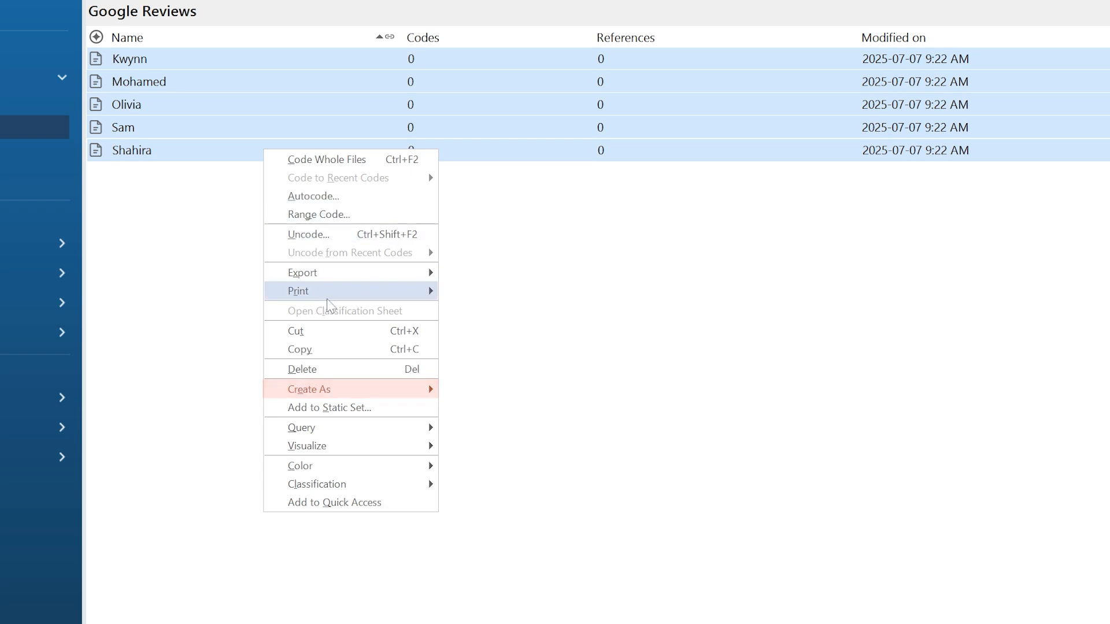
mouse_move(351, 392)
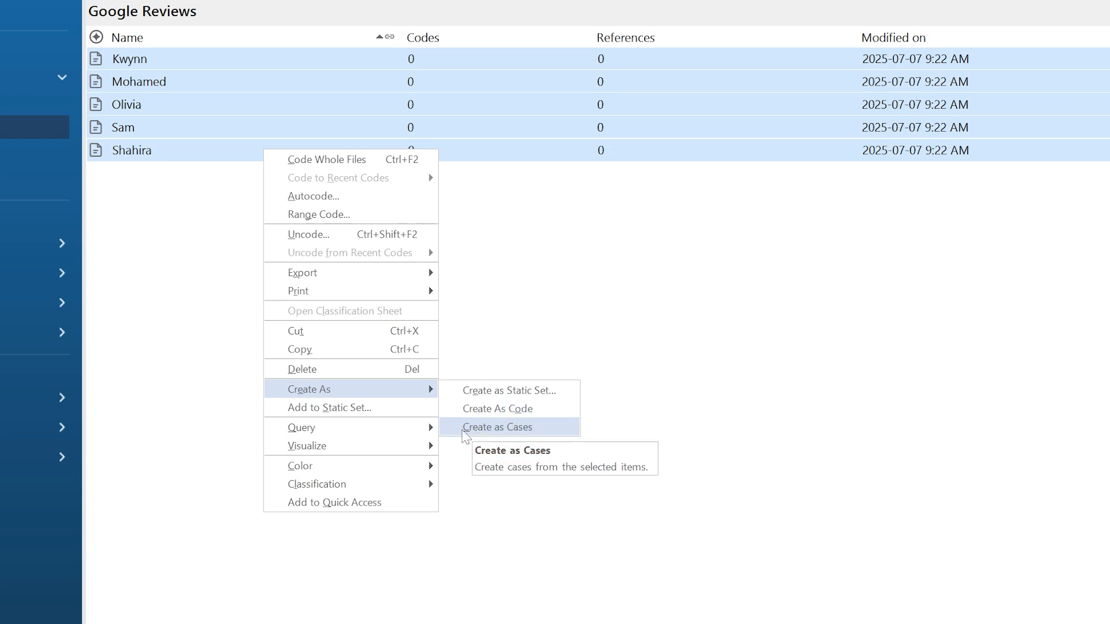
left_click(467, 425)
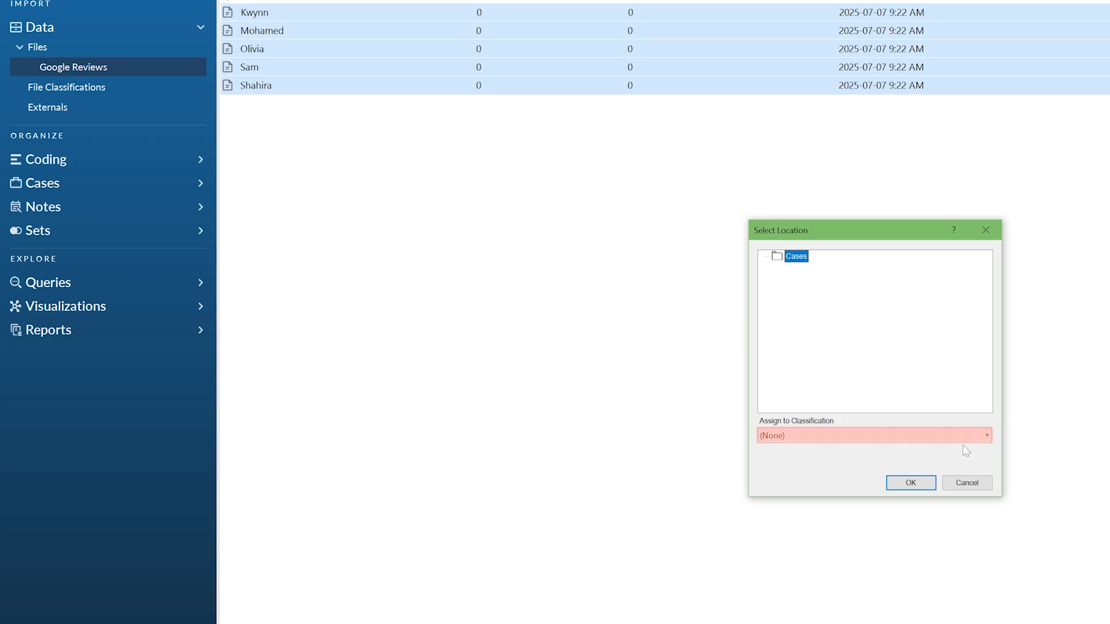
left_click(977, 439)
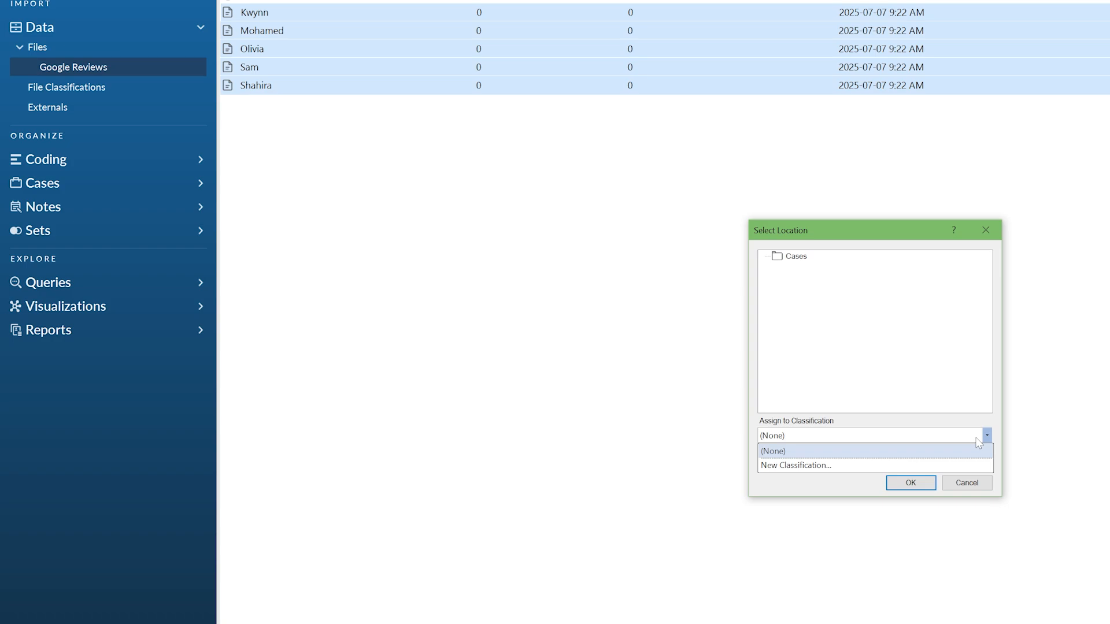
left_click(977, 442)
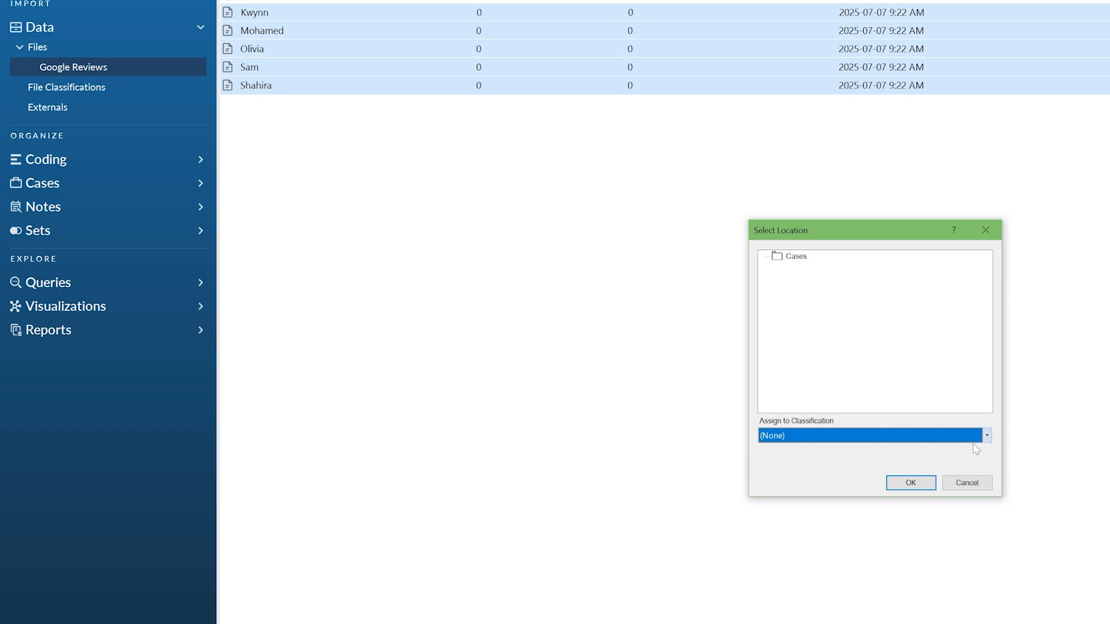
left_click(927, 485)
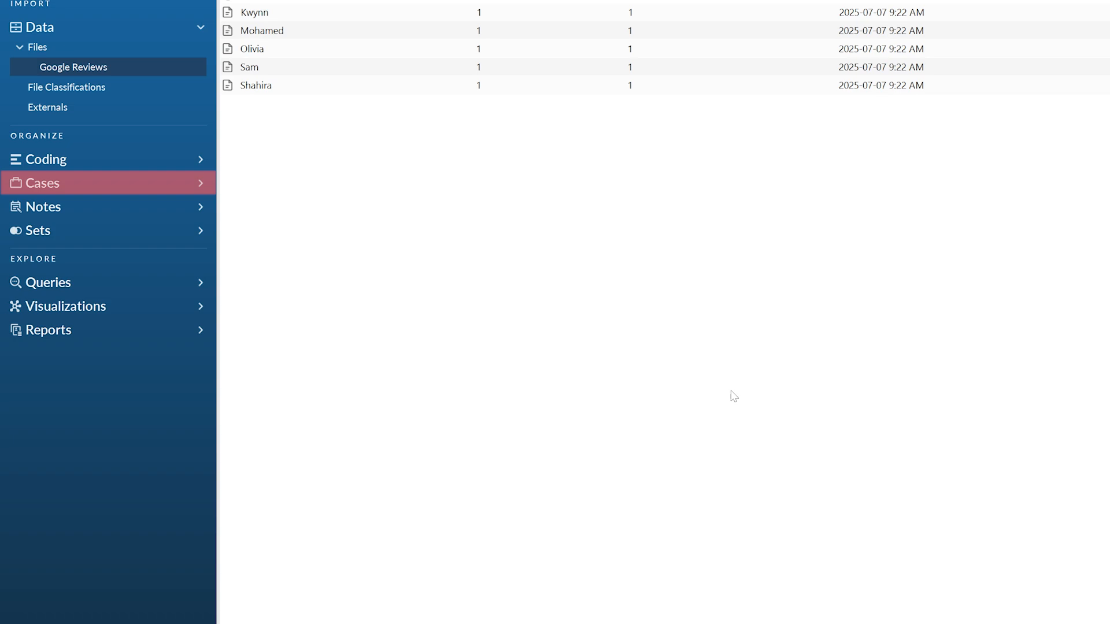
left_click(196, 185)
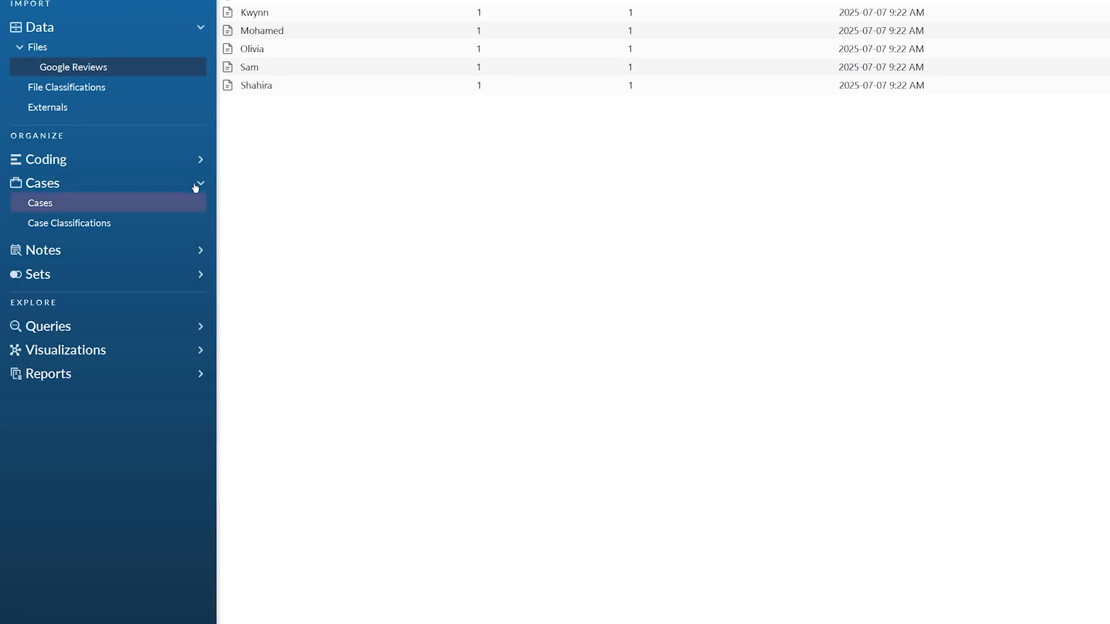
left_click(183, 204)
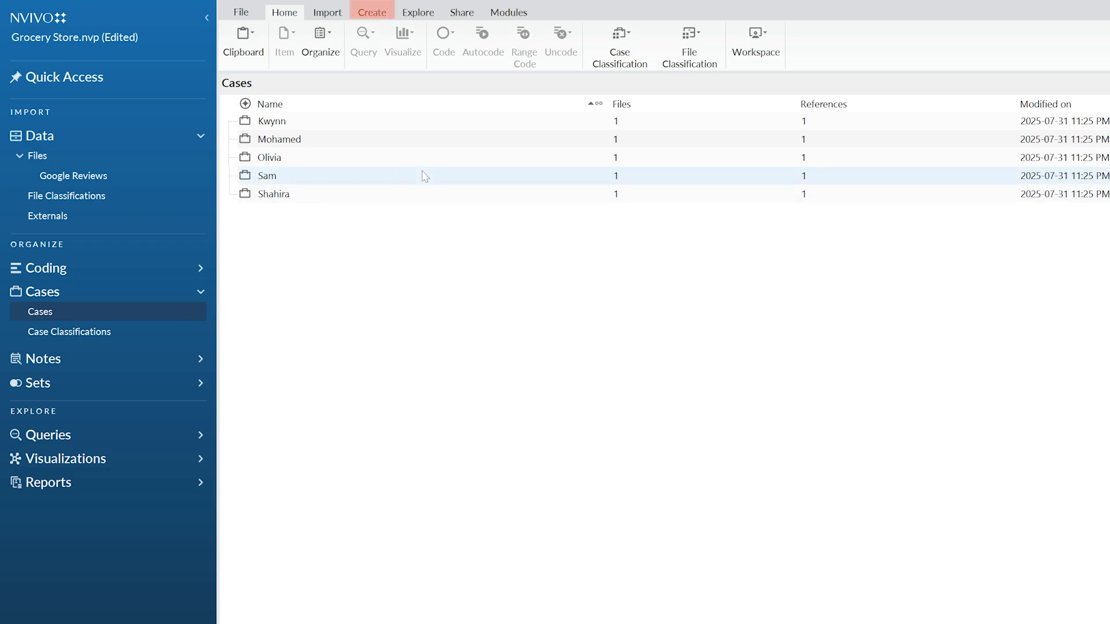
- Create a new case classification named Person
left_click(378, 16)
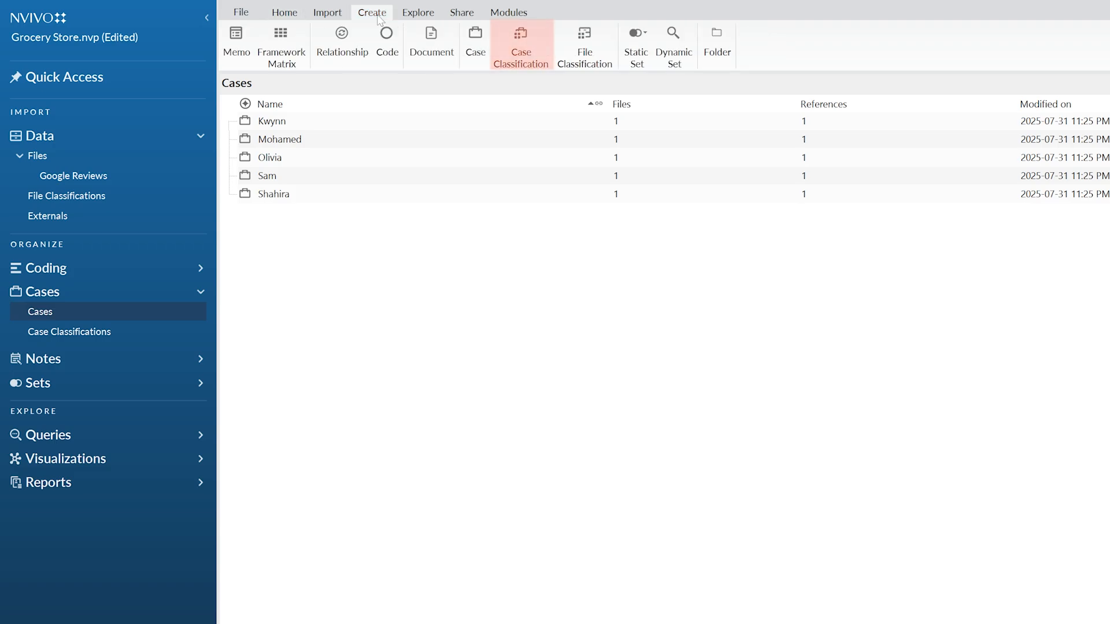
left_click(536, 62)
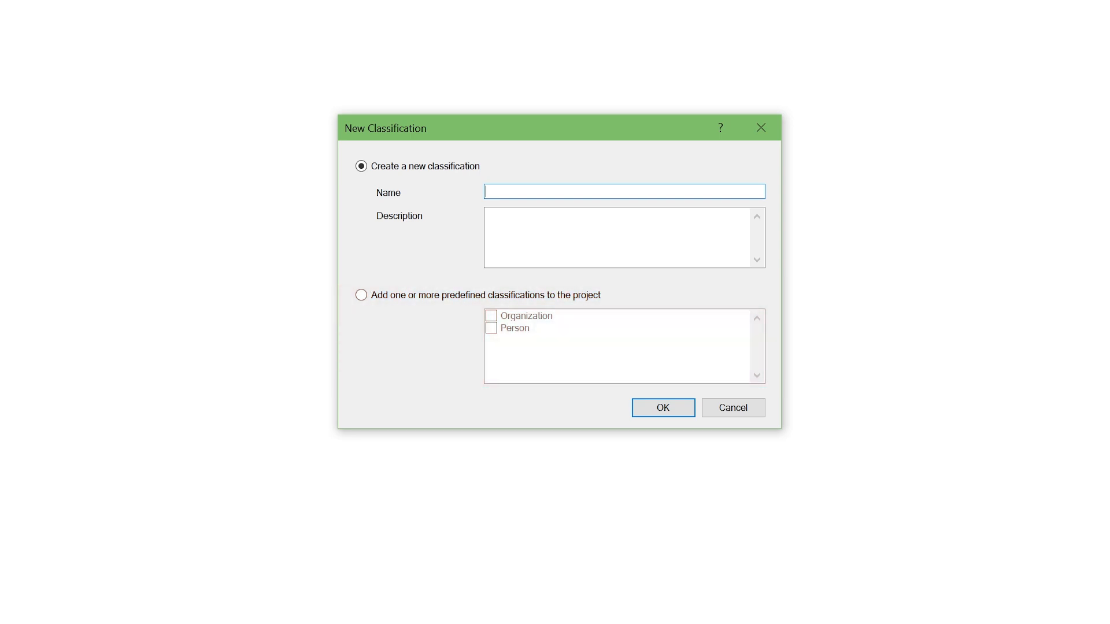
type("Person")
left_click(675, 409)
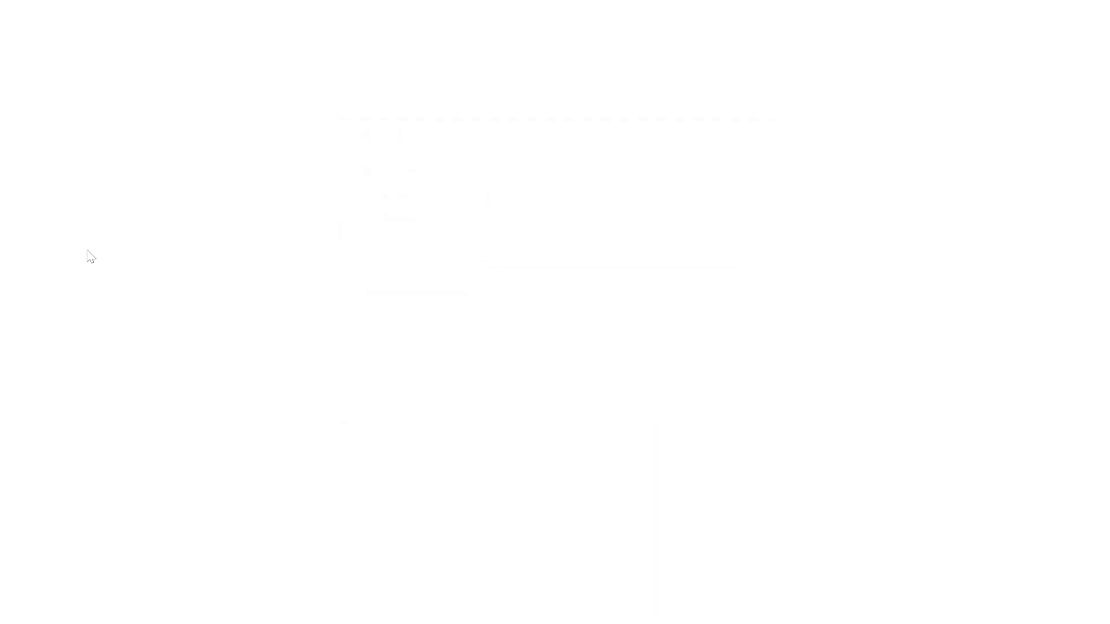
- Start a new attribute for the Person case classification and name it Gender
left_click(86, 339)
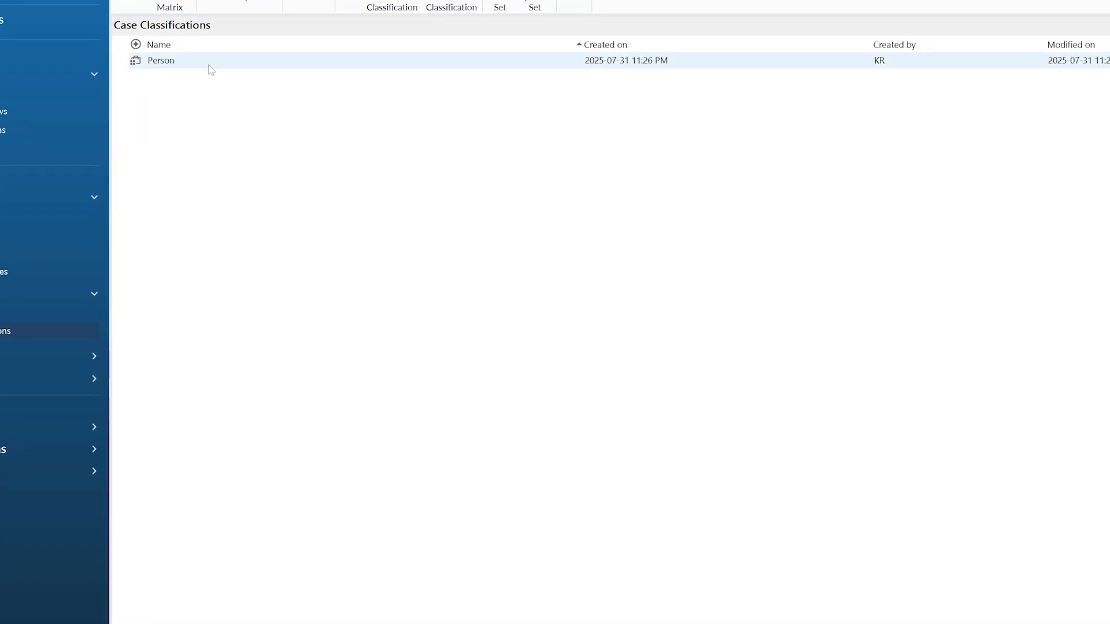
right_click(211, 69)
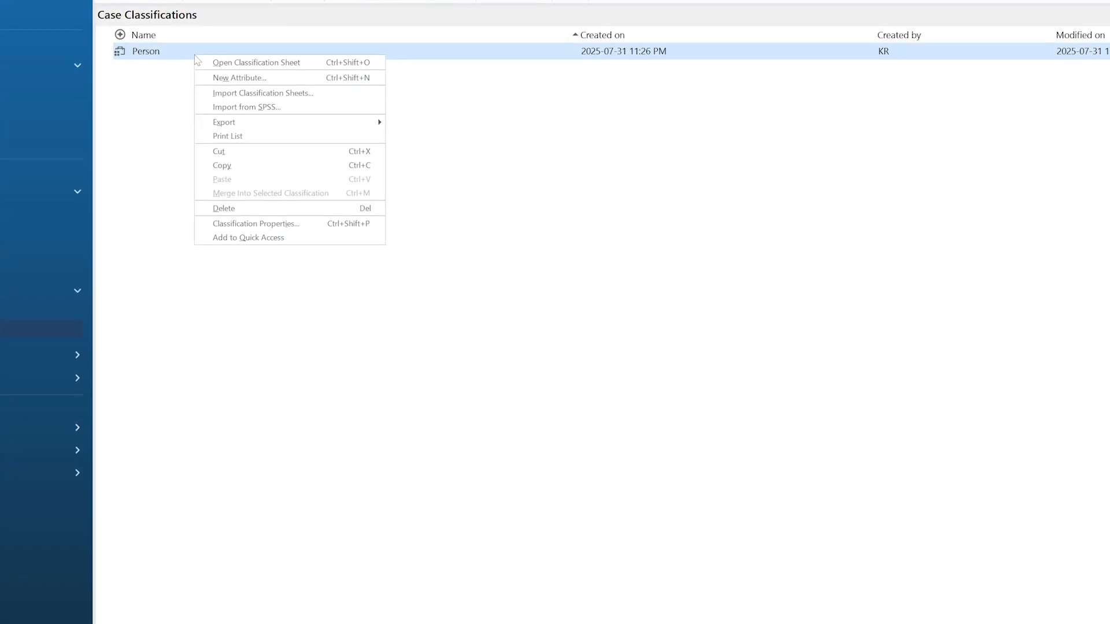
left_click(274, 81)
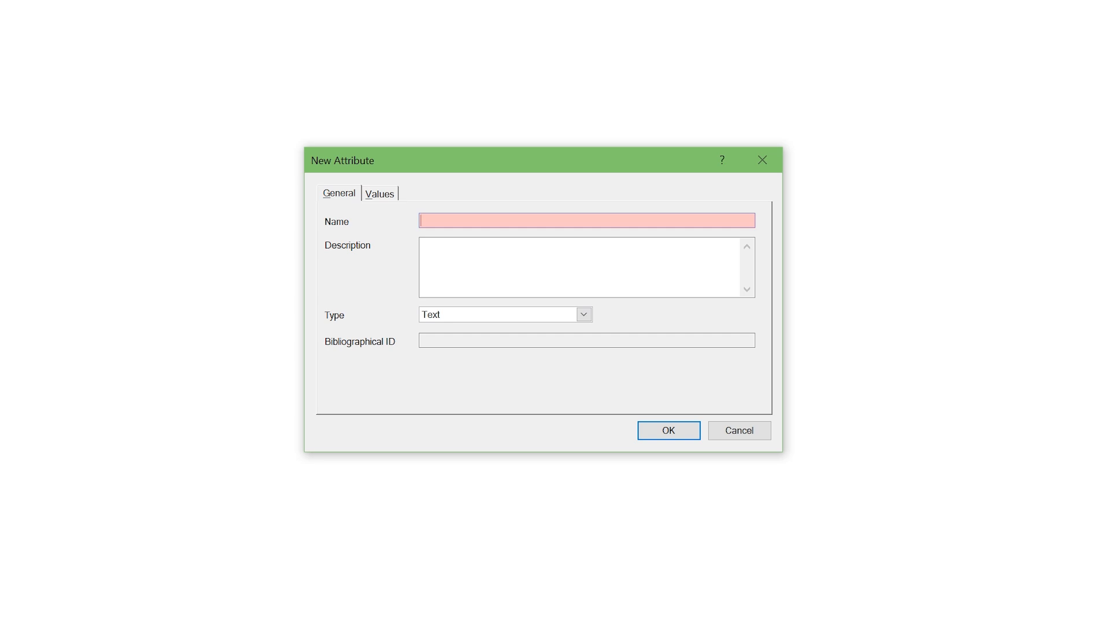
type("Gender")
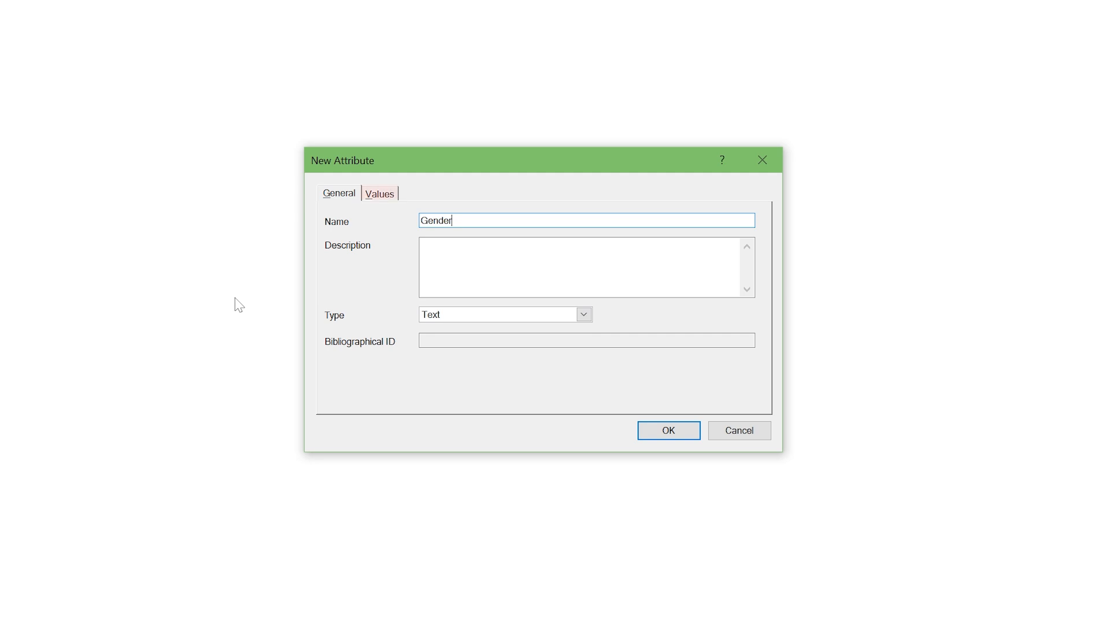
- Add the values Female, Male and Non-binary to the Gender attribute and save it
left_click(393, 195)
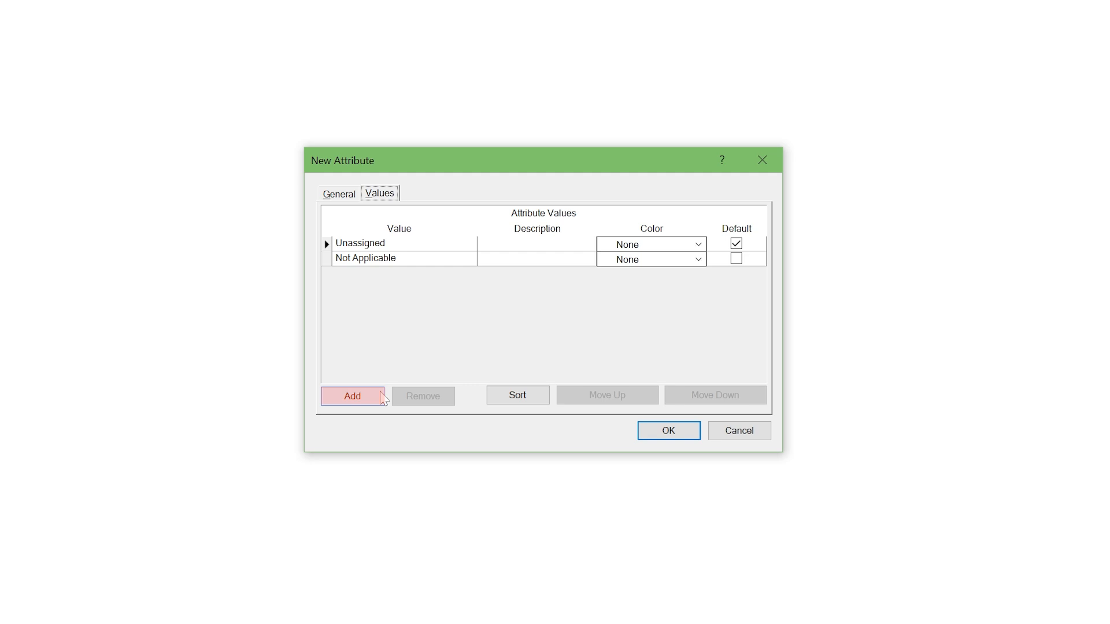
left_click(380, 401)
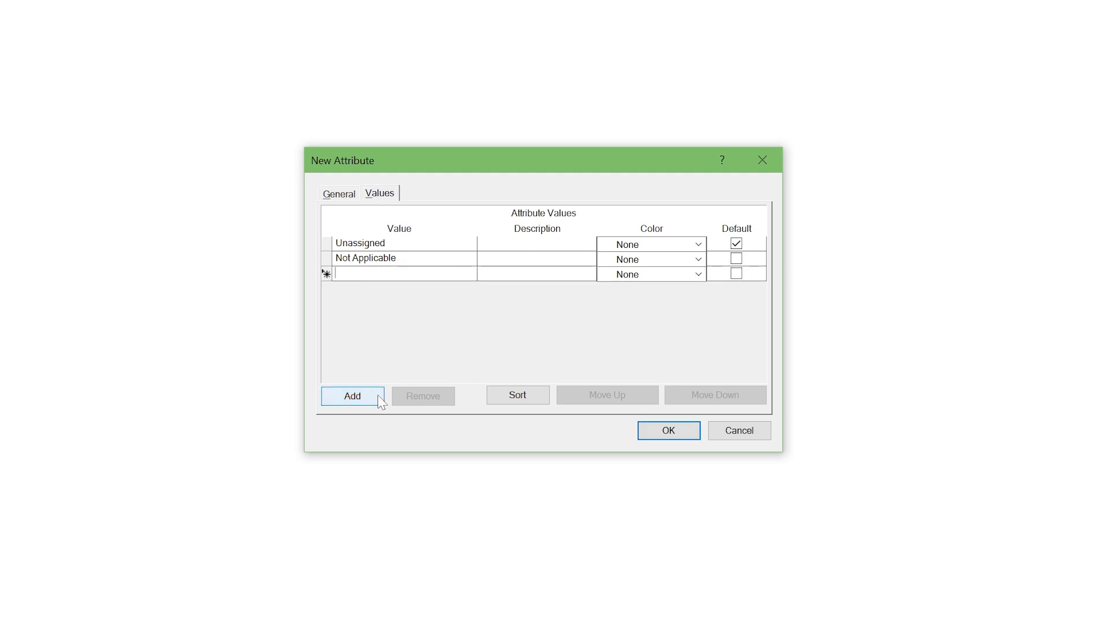
type("Female")
left_click(385, 397)
type("Male")
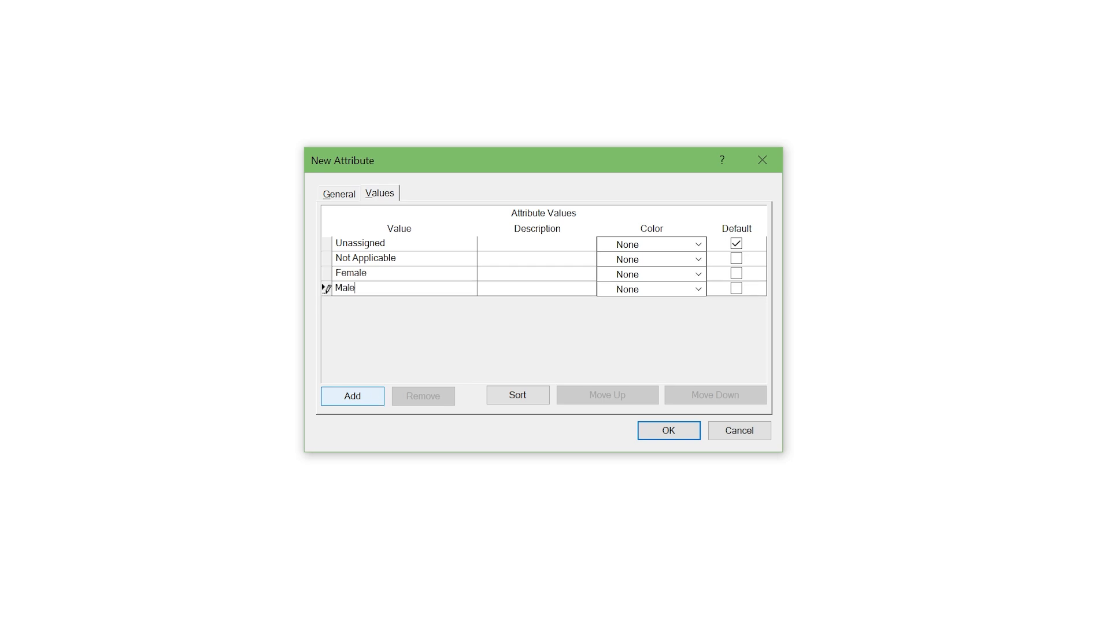
left_click(382, 399)
type("Non-binary")
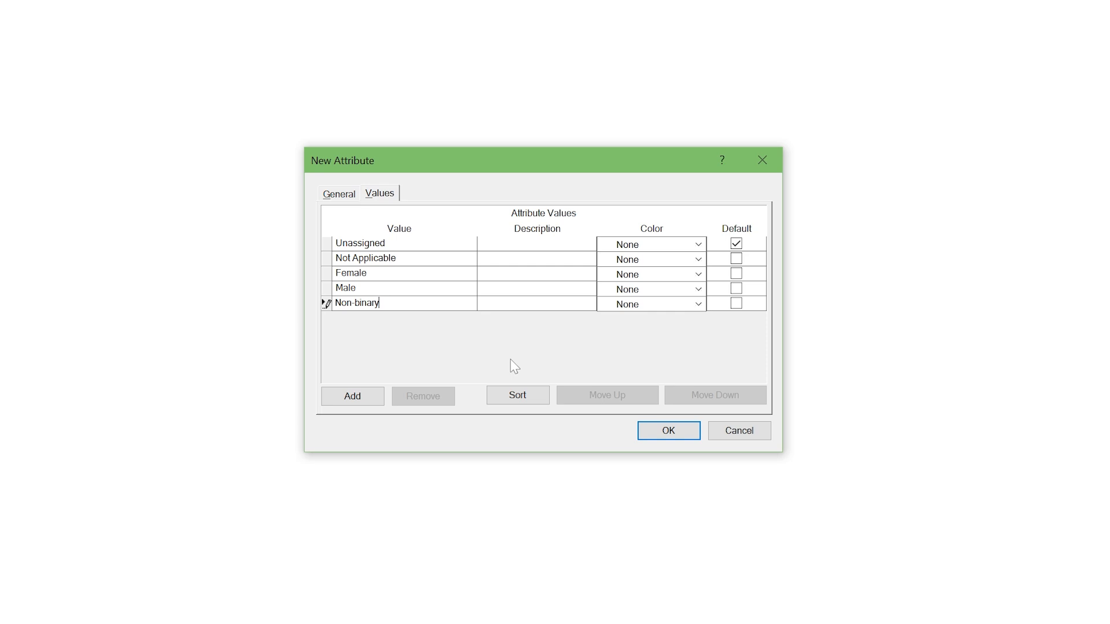
left_click(664, 434)
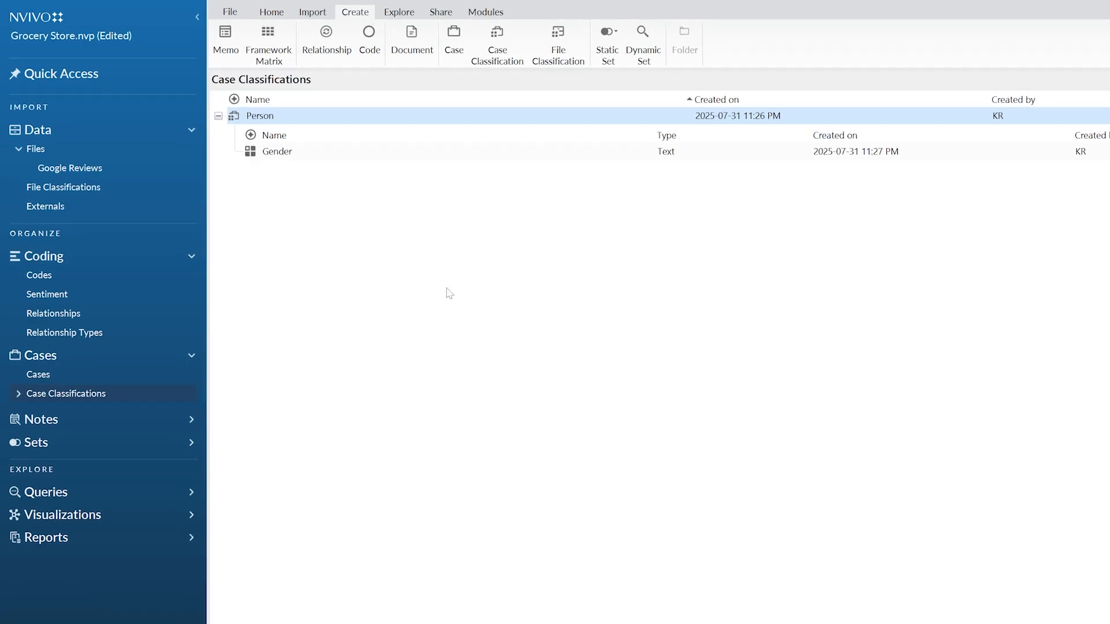
- Add a Boolean attribute named Reply to the Person classification, with No as its default value
right_click(316, 118)
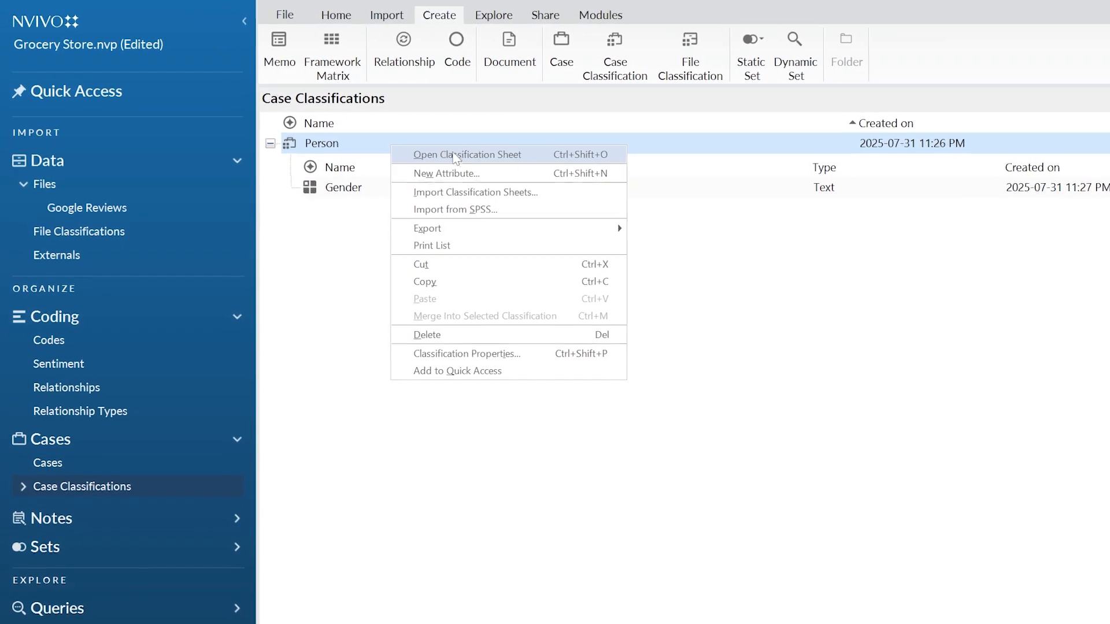
left_click(494, 173)
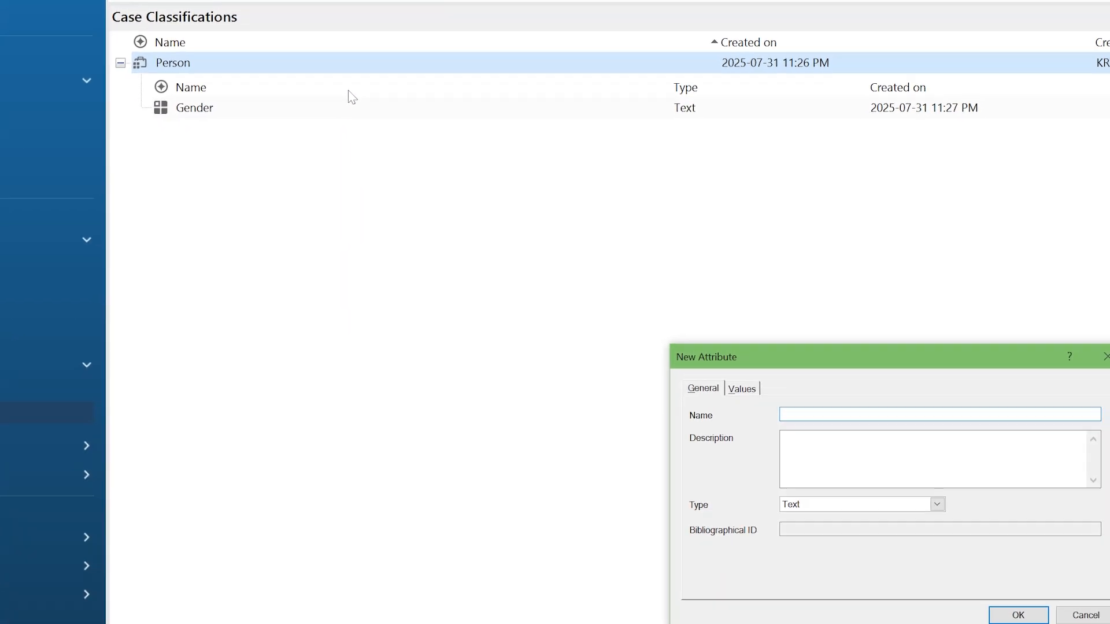
type("Reply")
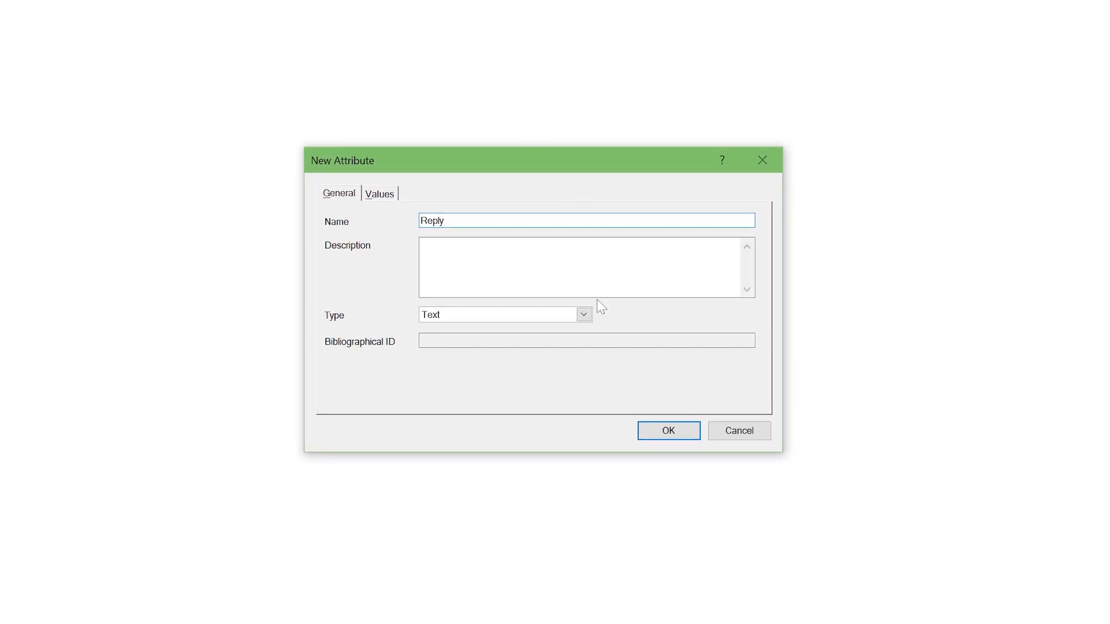
left_click(584, 315)
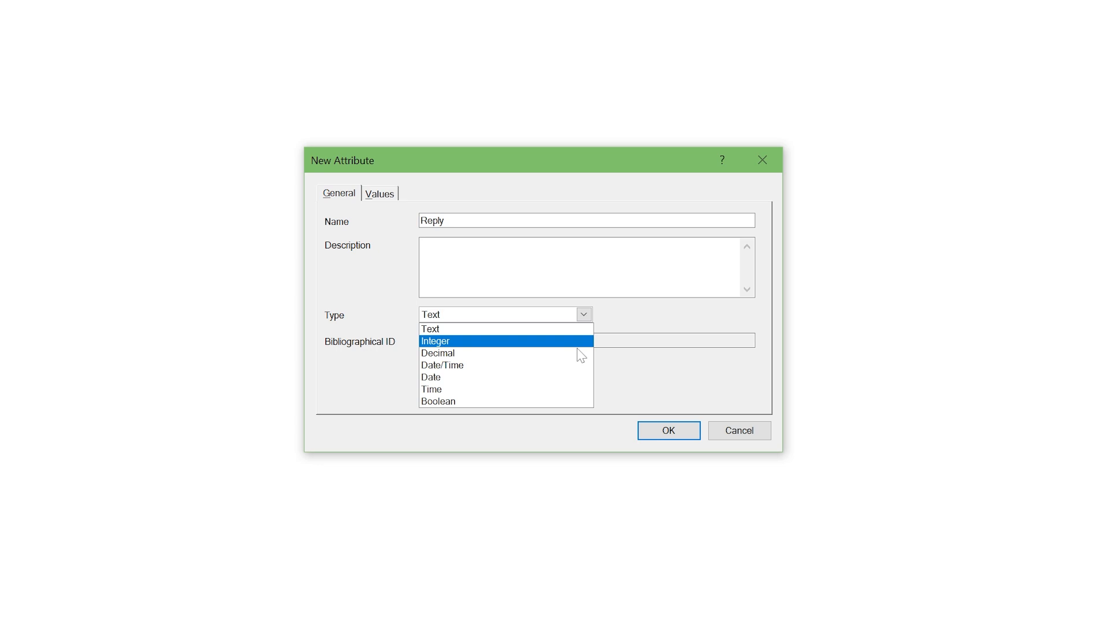
left_click(570, 401)
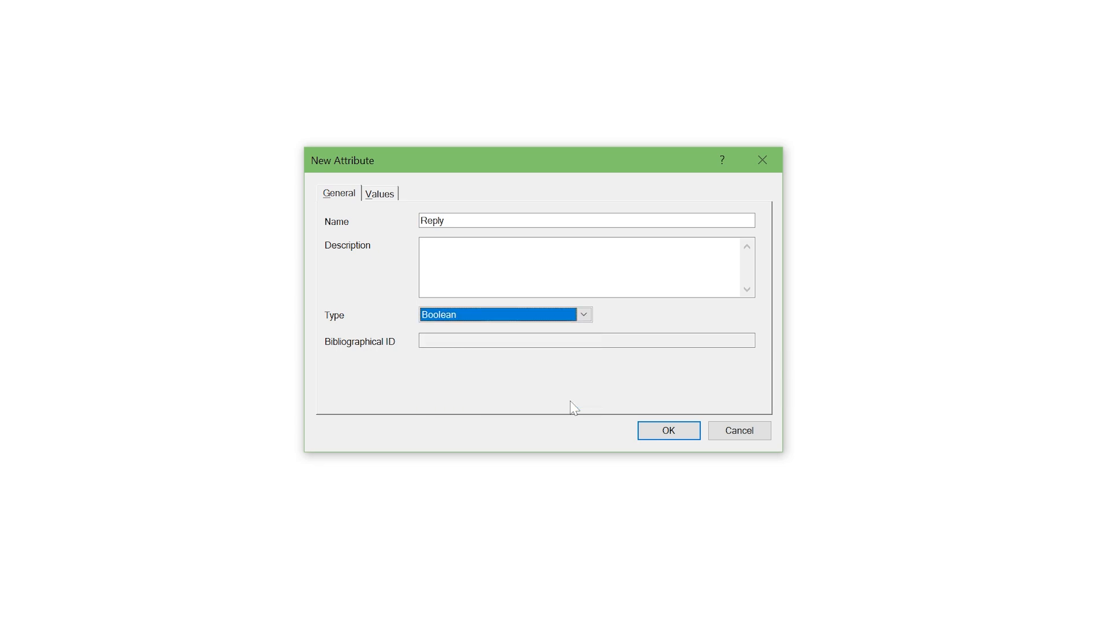
left_click(395, 197)
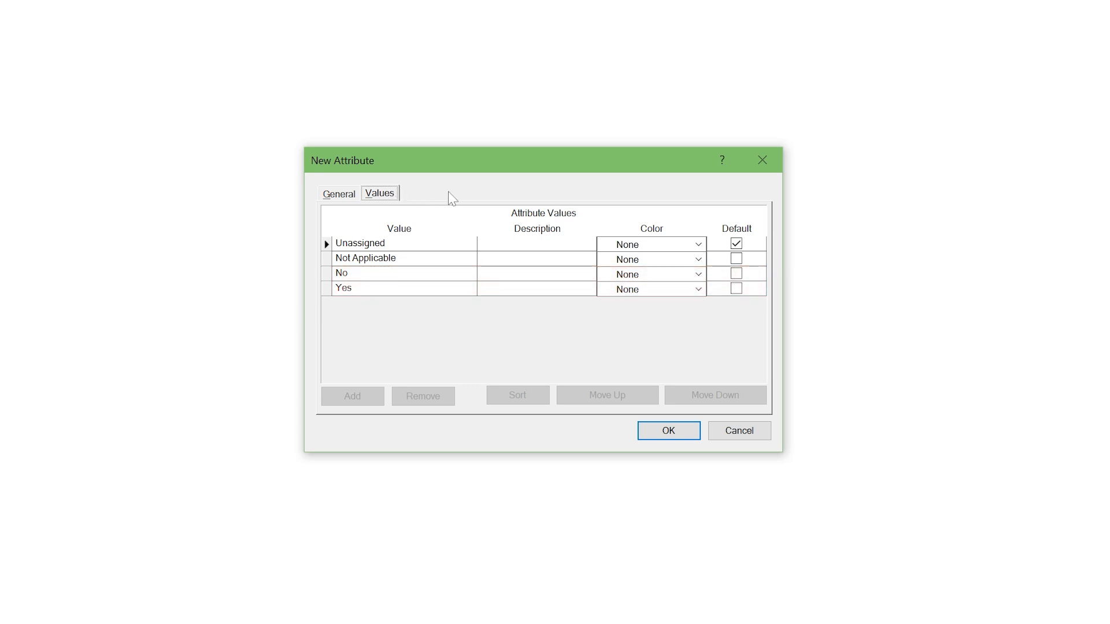
left_click(736, 274)
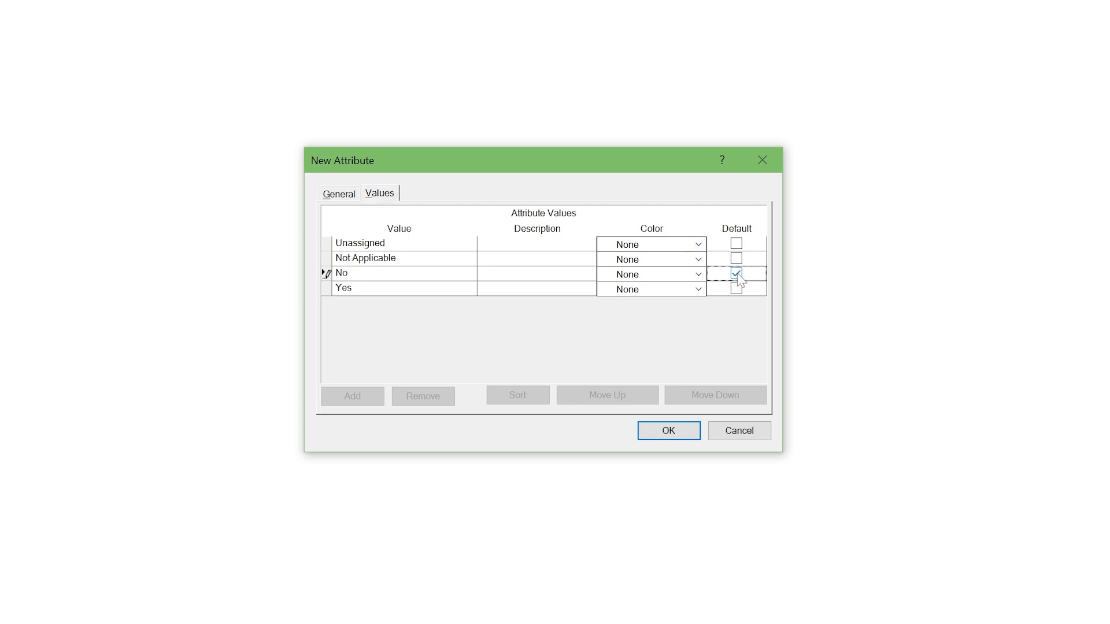
left_click(691, 434)
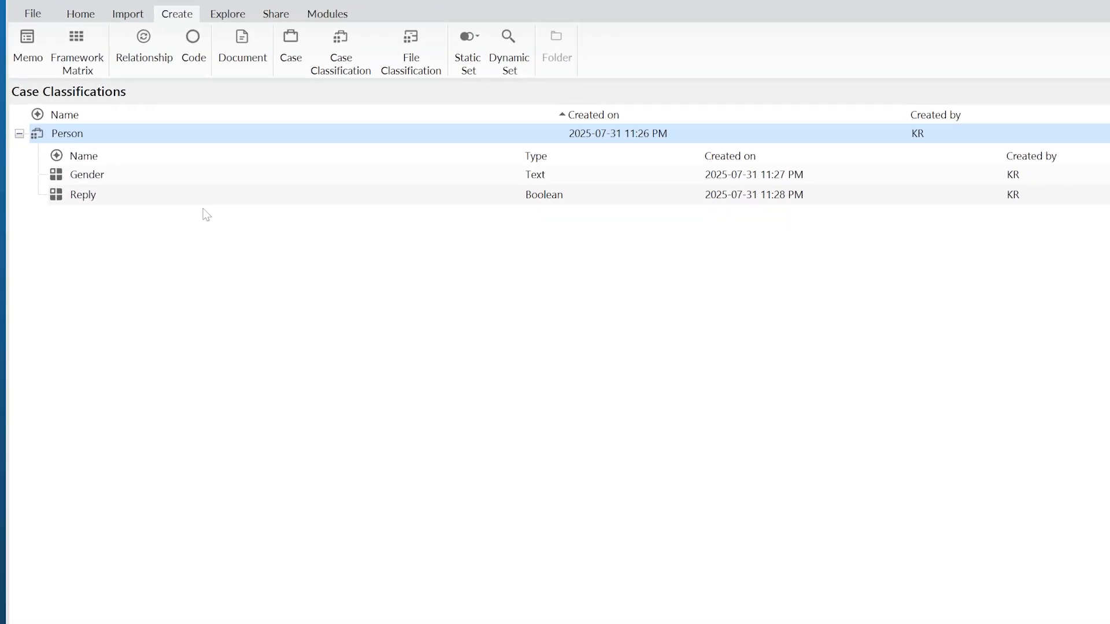
- Open the classification sheet of the Person case classification
right_click(105, 138)
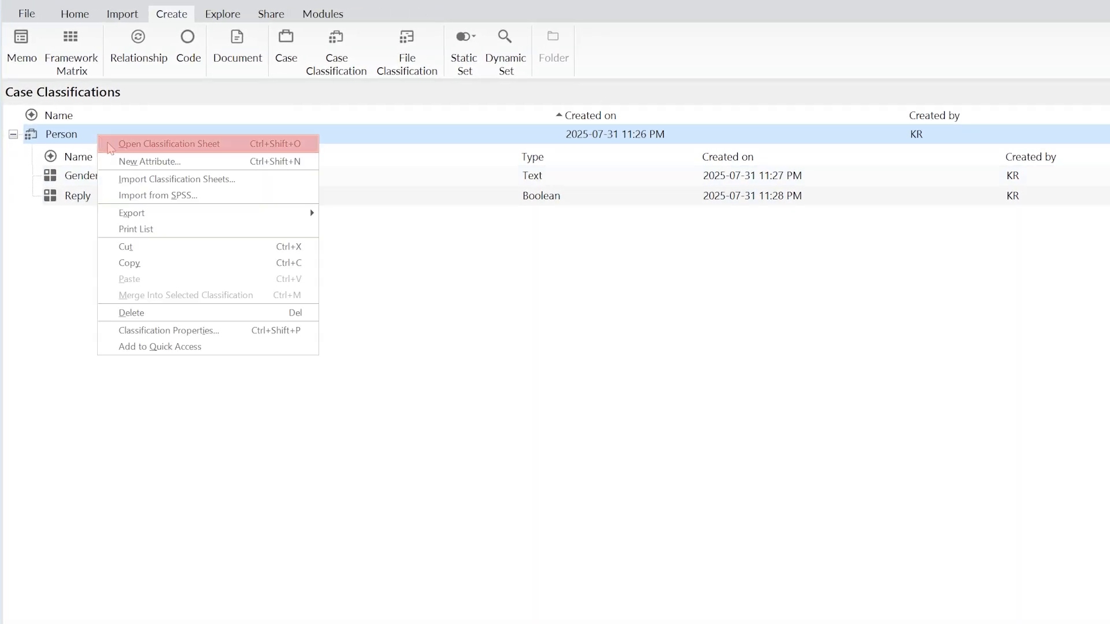
left_click(105, 142)
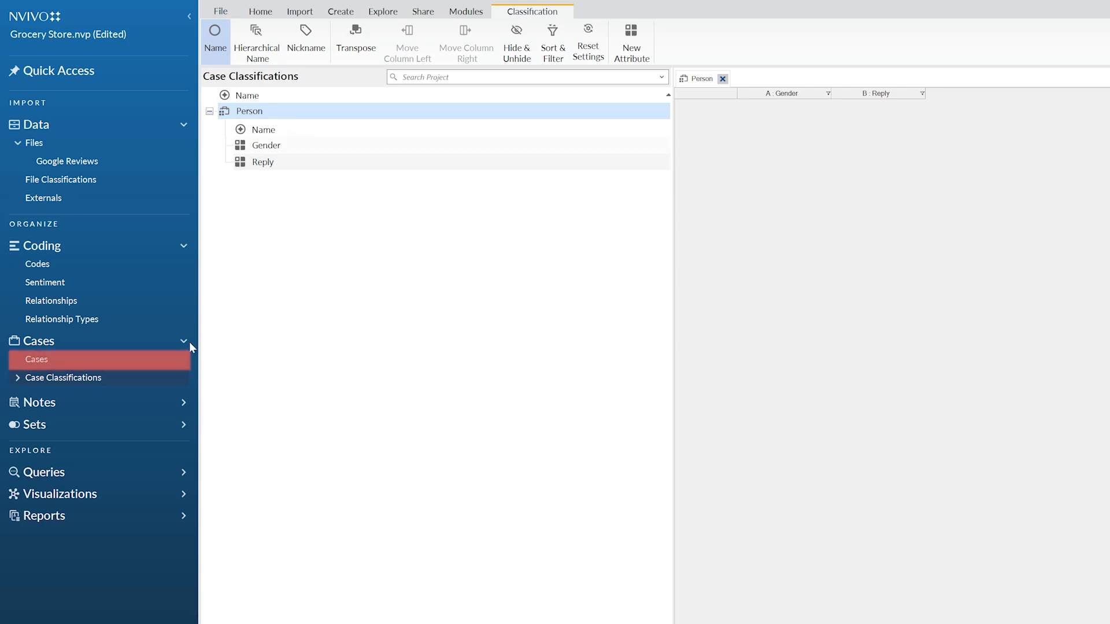
- Assign the Person classification to all the cases in the Cases list
left_click(153, 361)
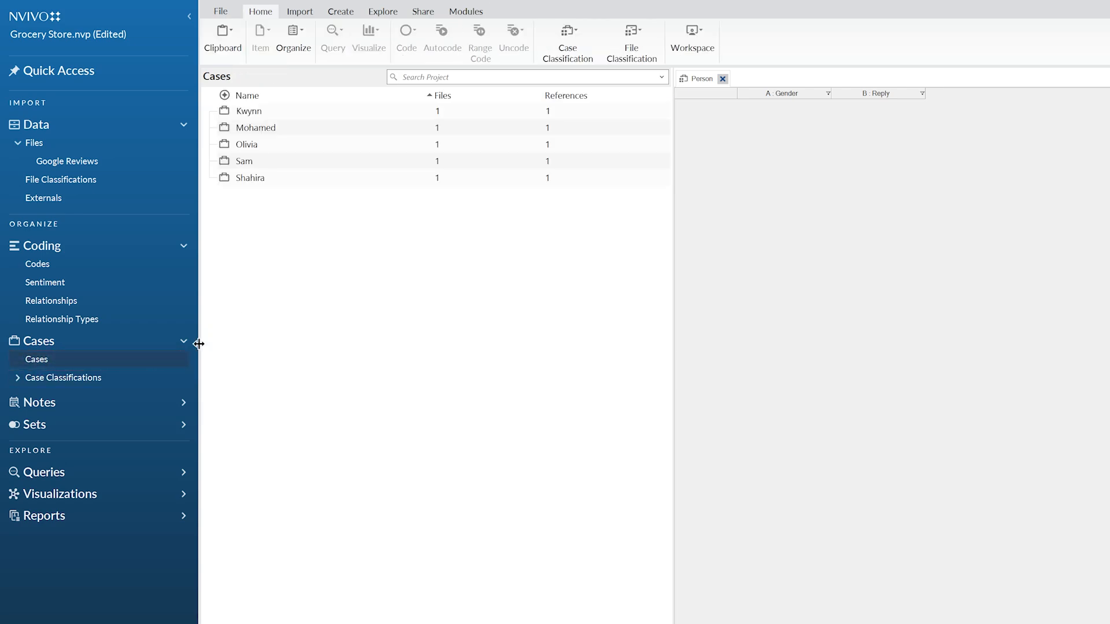
left_click(295, 114)
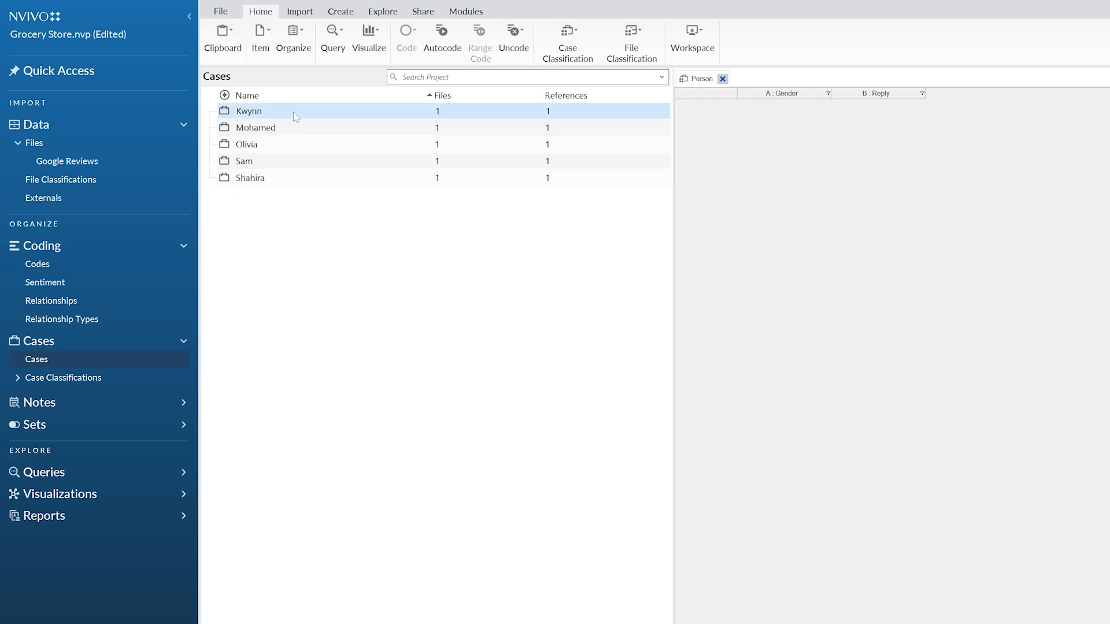
left_click(305, 182, "shift")
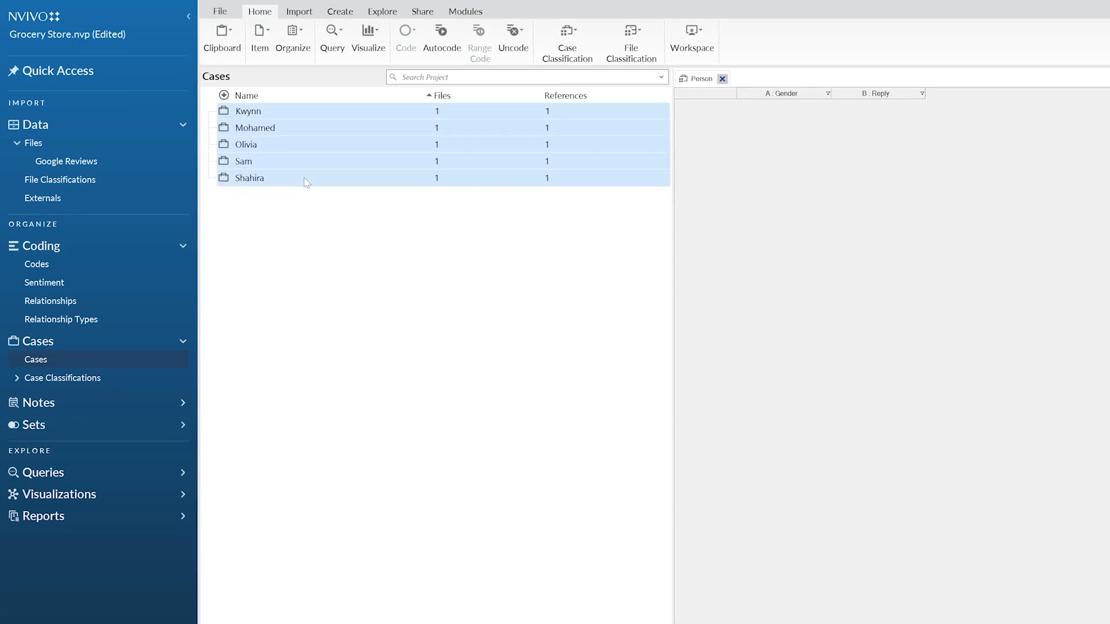
right_click(305, 182)
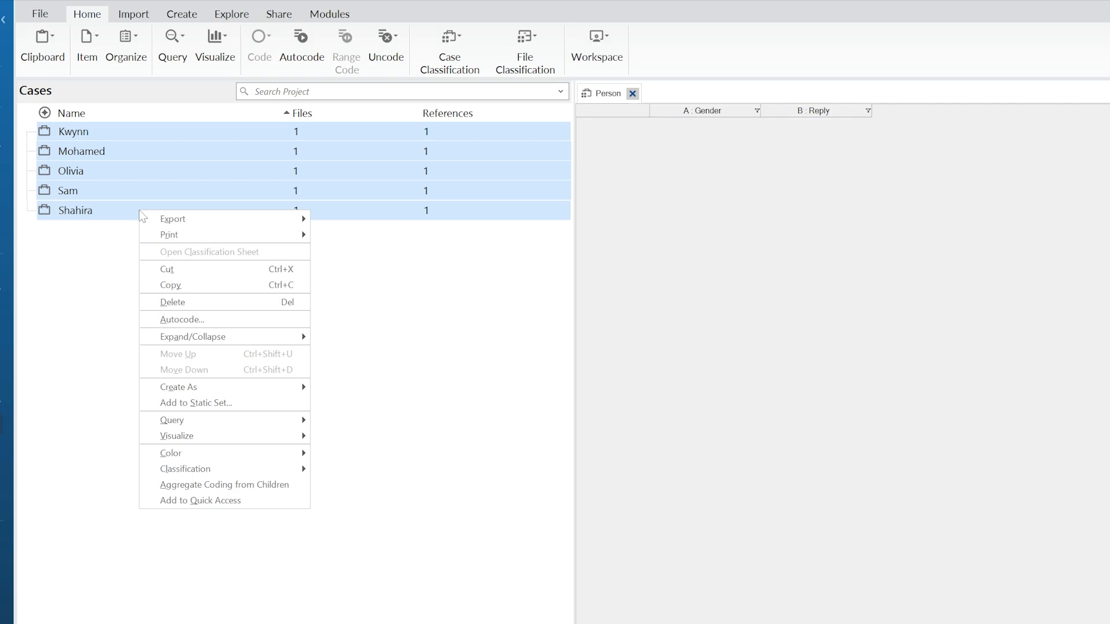
mouse_move(267, 474)
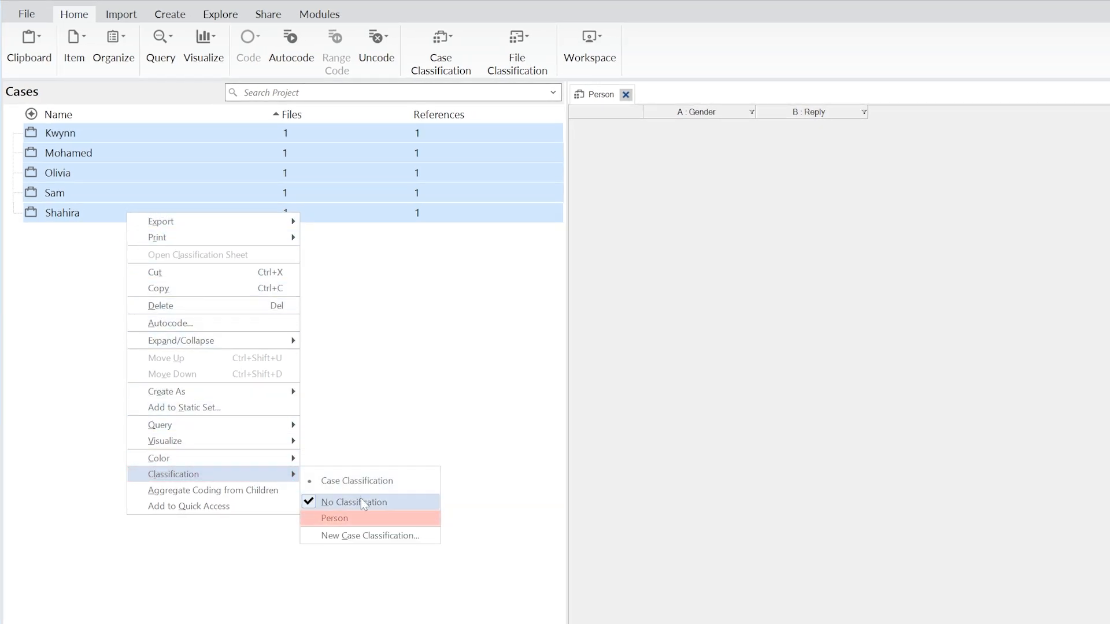
left_click(372, 518)
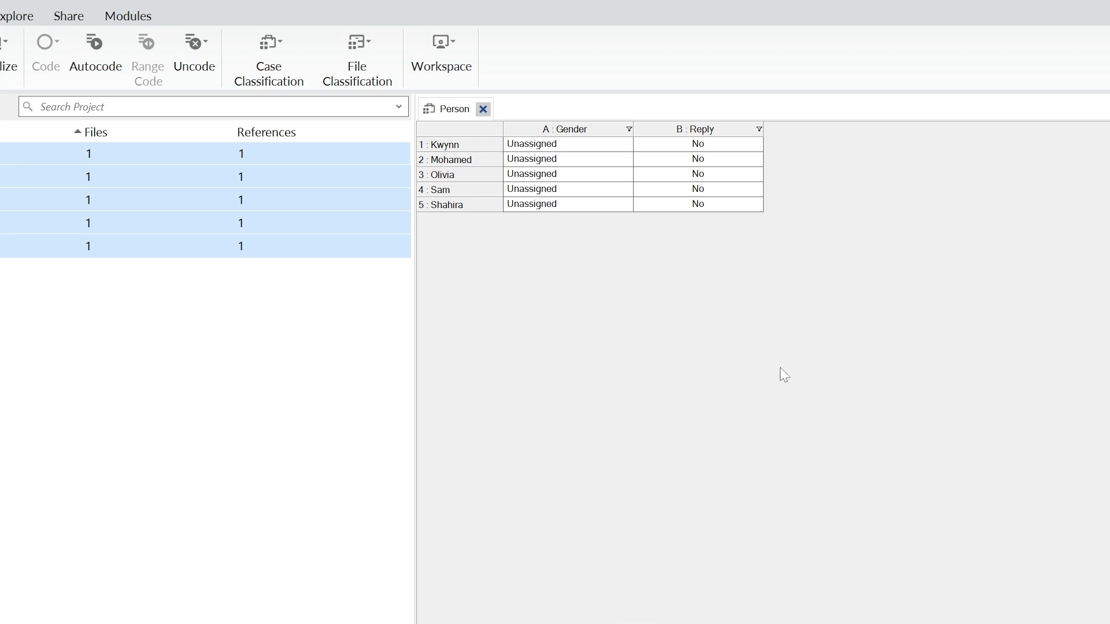
- Set the first case's Gender to Male and its Reply to Yes in the Person classification sheet
left_click(625, 144)
left_click(612, 195)
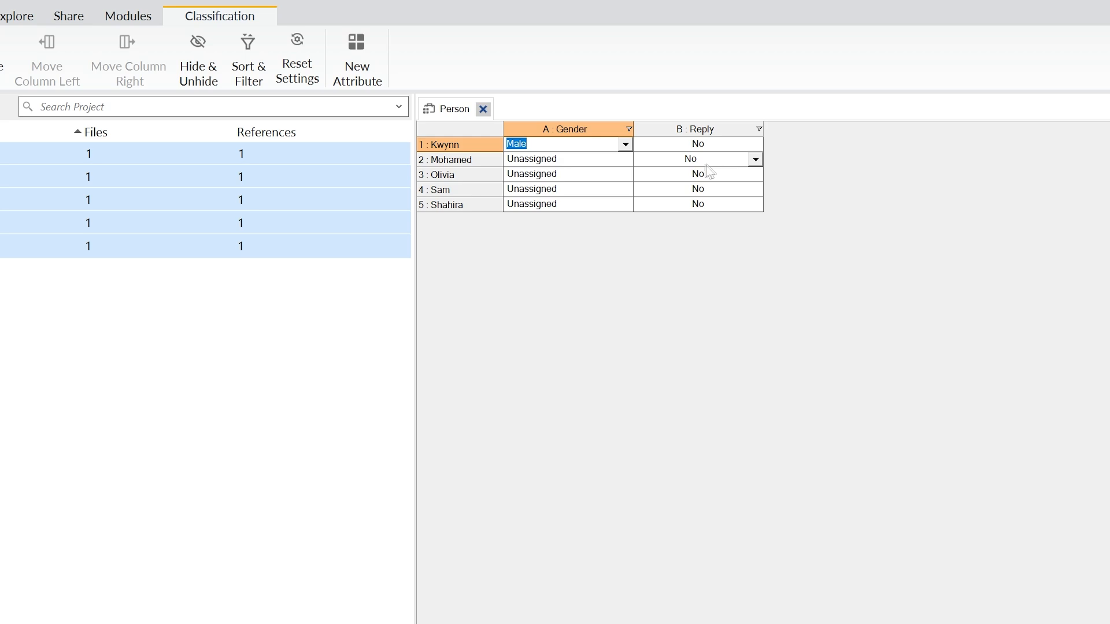
left_click(755, 145)
left_click(749, 195)
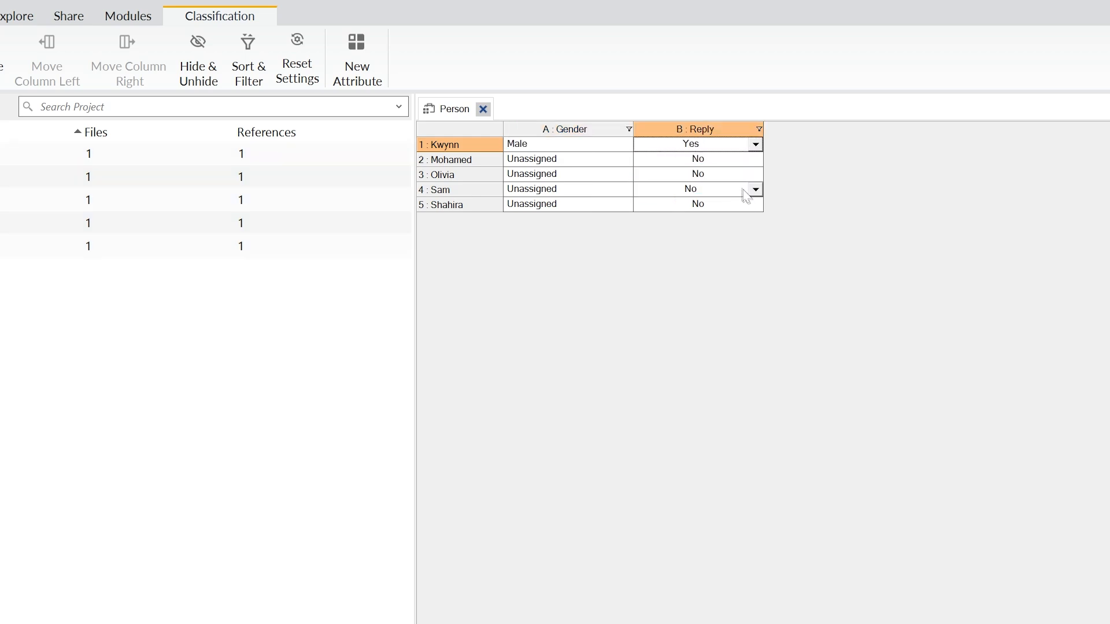
- Set the Gender of the second to fifth cases to Male, Female, Non-binary and Female respectively
left_click(625, 159)
left_click(613, 209)
left_click(625, 174)
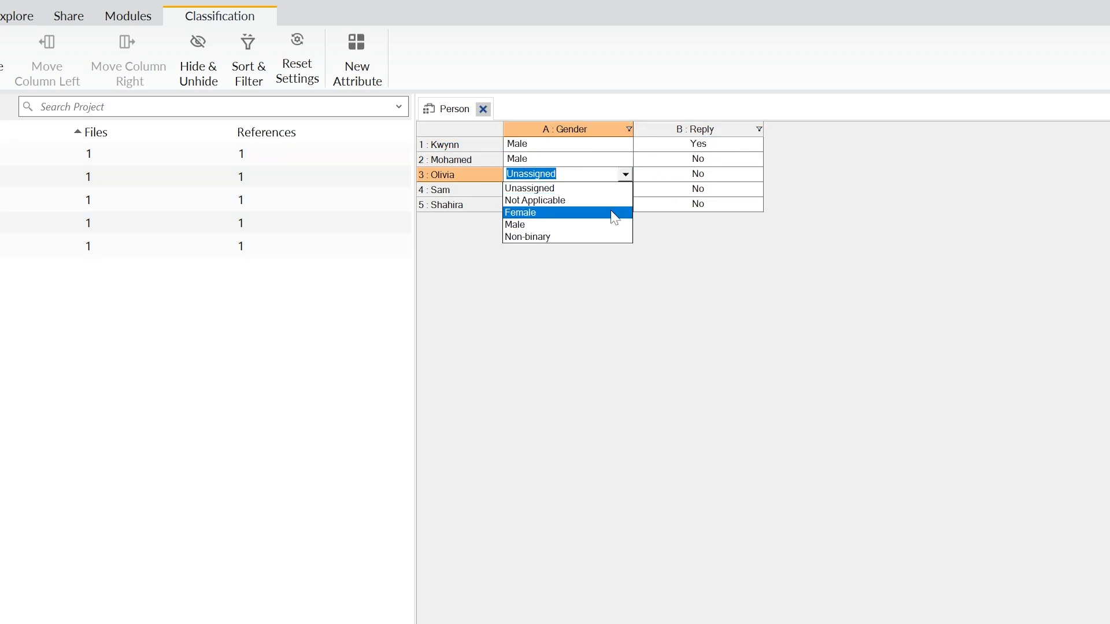
left_click(611, 212)
left_click(625, 190)
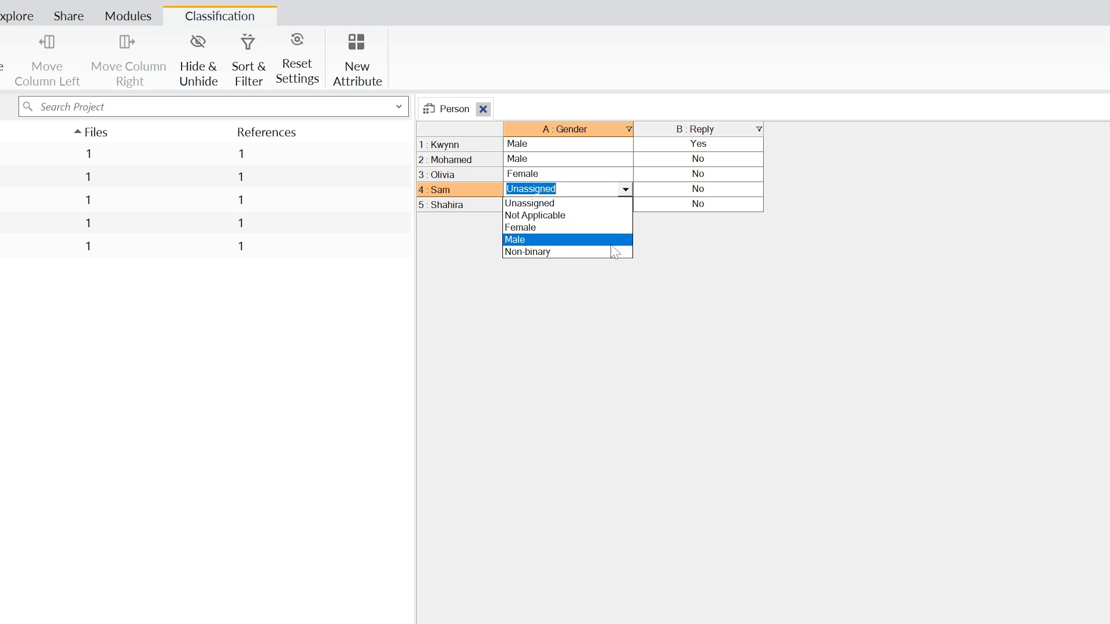
left_click(612, 250)
left_click(624, 205)
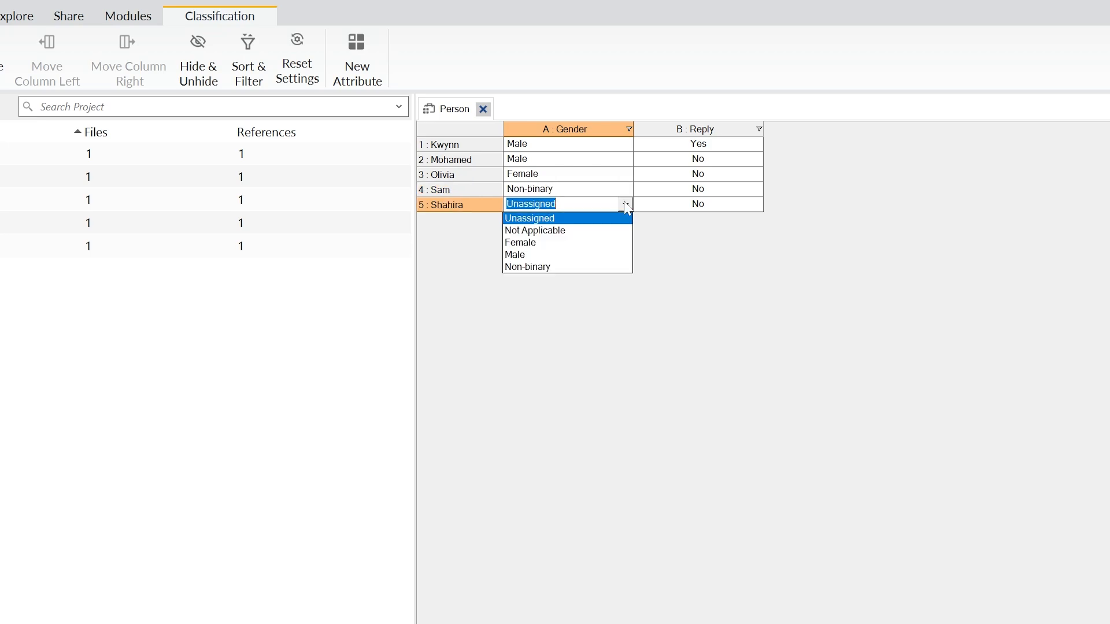
left_click(619, 240)
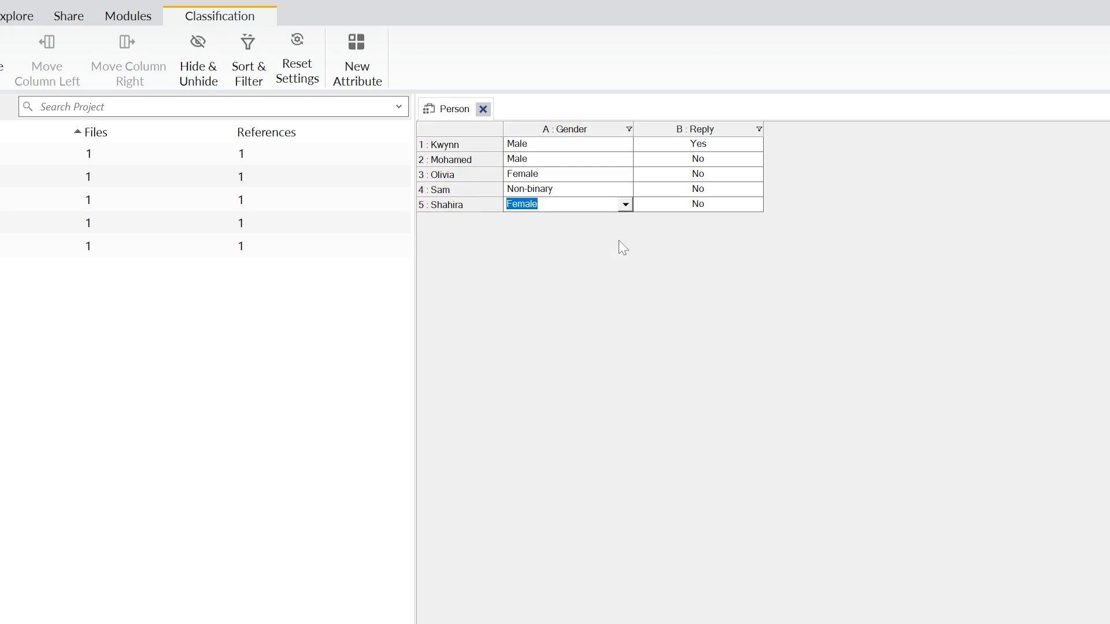